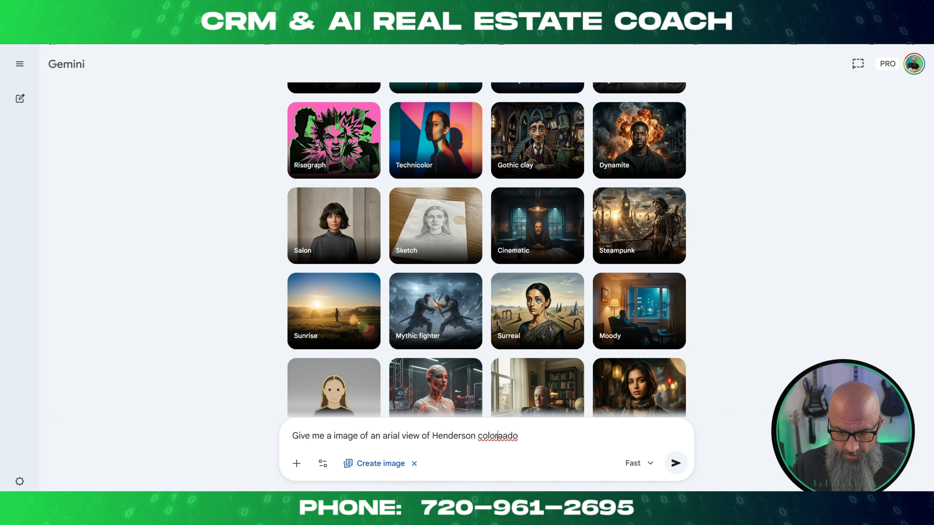
Correct the misspelled state to Colorado, extend the image prompt with "for my website 16 x 9 4k", and submit it.
{"action": "right_click", "coordinate": [496, 435]}
{"action": "left_click", "coordinate": [522, 274]}
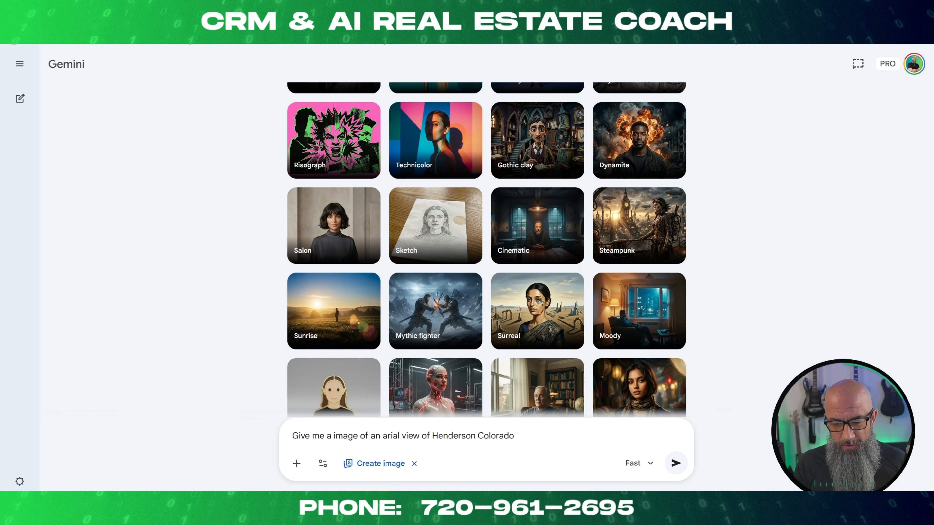
{"action": "type", "text": "for m"}
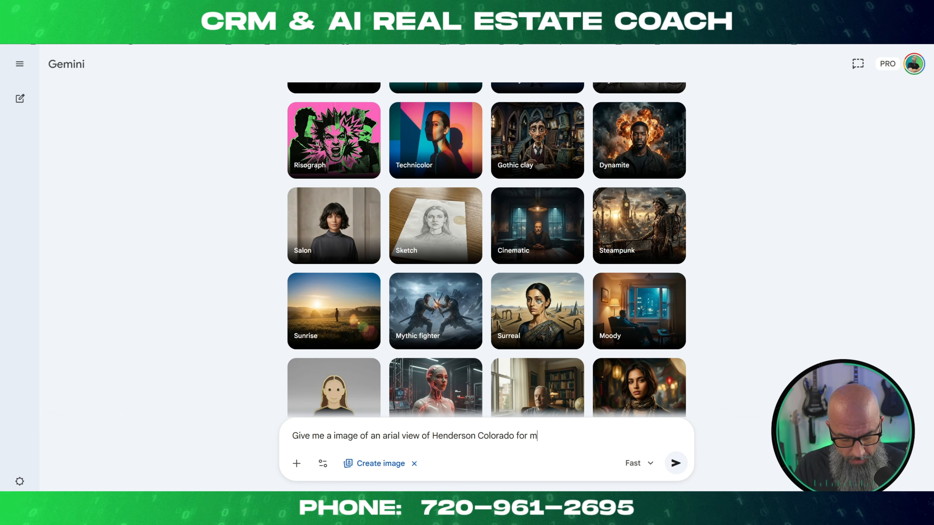
{"action": "type", "text": "y website"}
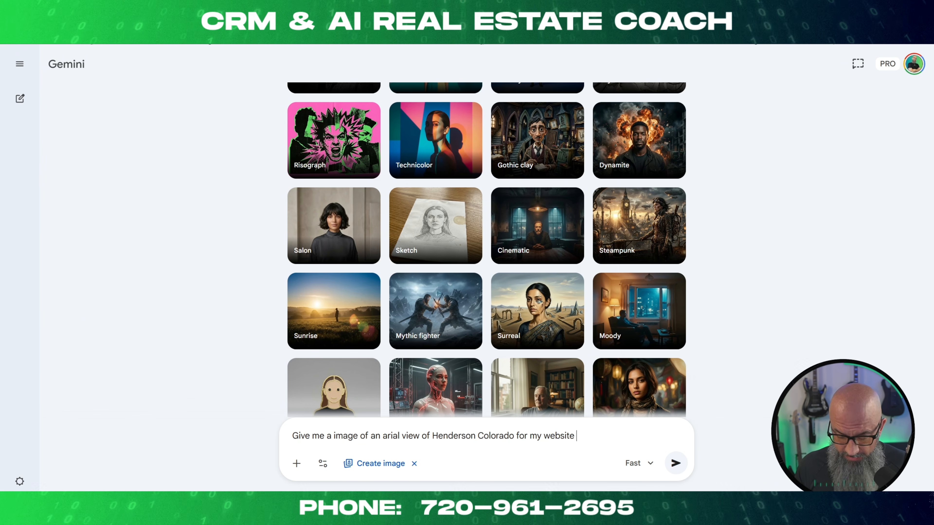
{"action": "type", "text": "16 x "}
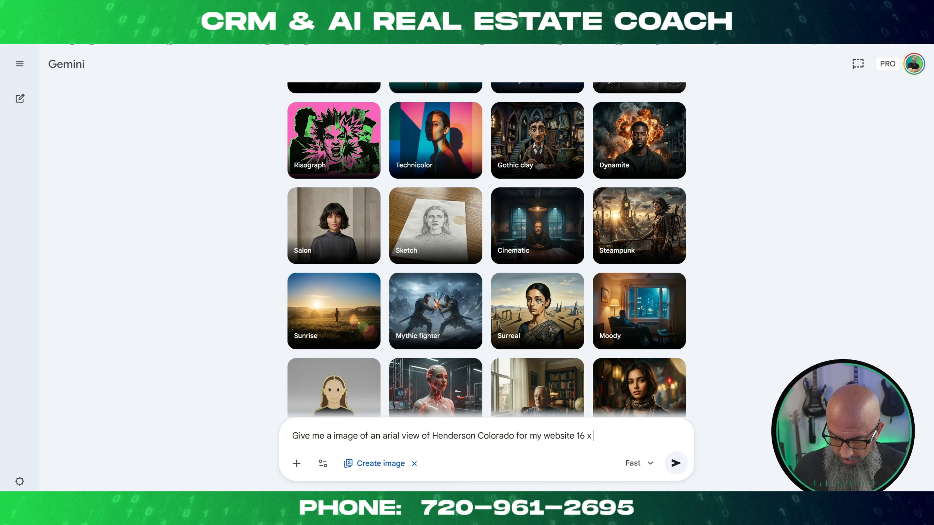
{"action": "type", "text": "9 4k"}
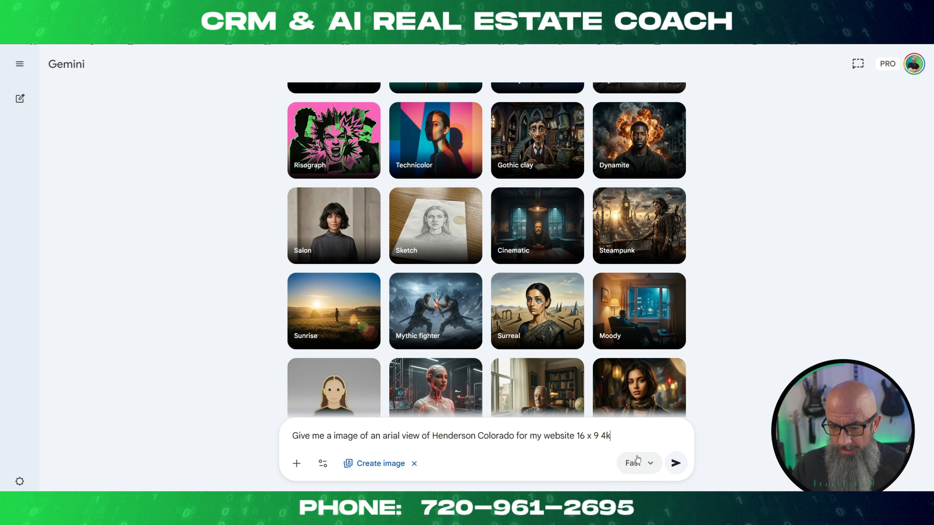
{"action": "left_click", "coordinate": [676, 463]}
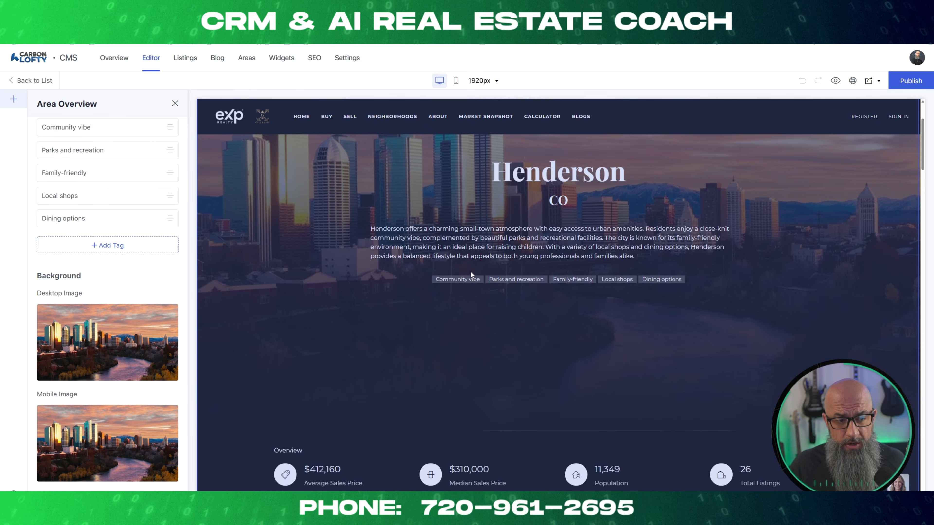
In the Lofty CMS editor, review the Henderson page's Area Overview description, tags, and background settings.
{"action": "scroll", "coordinate": [407, 327], "scroll_direction": "down", "scroll_amount": 3}
{"action": "scroll", "coordinate": [404, 323], "scroll_direction": "up", "scroll_amount": 6}
{"action": "scroll", "coordinate": [79, 212], "scroll_direction": "up", "scroll_amount": 1}
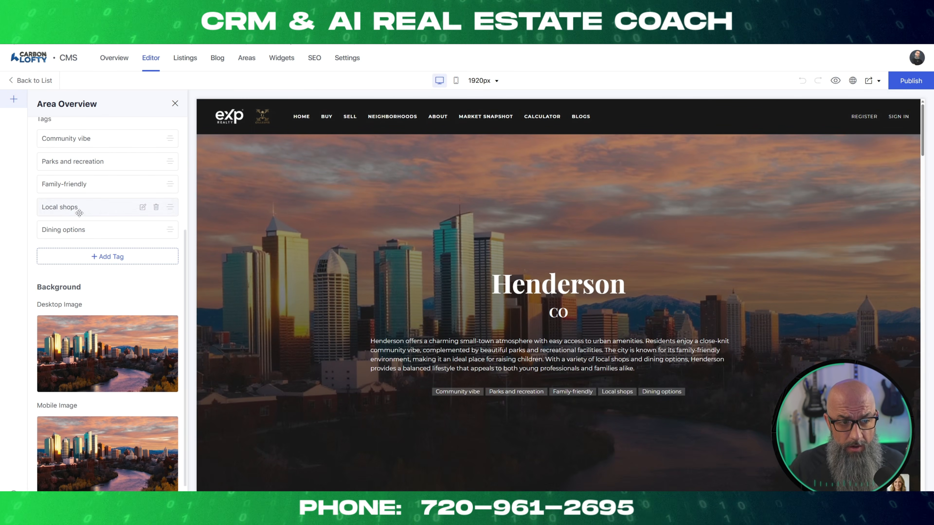
{"action": "scroll", "coordinate": [80, 213], "scroll_direction": "up", "scroll_amount": 5}
{"action": "scroll", "coordinate": [85, 245], "scroll_direction": "down", "scroll_amount": 1}
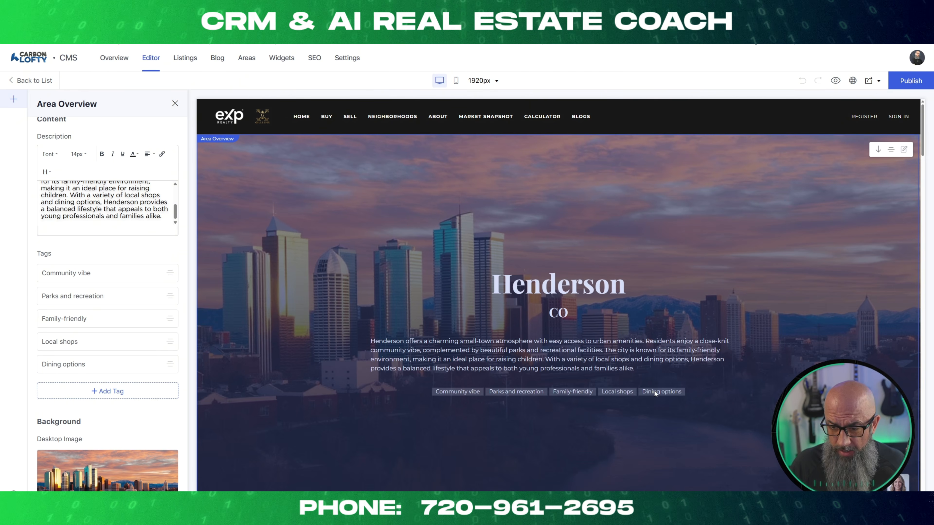
{"action": "scroll", "coordinate": [57, 148], "scroll_direction": "up", "scroll_amount": 1}
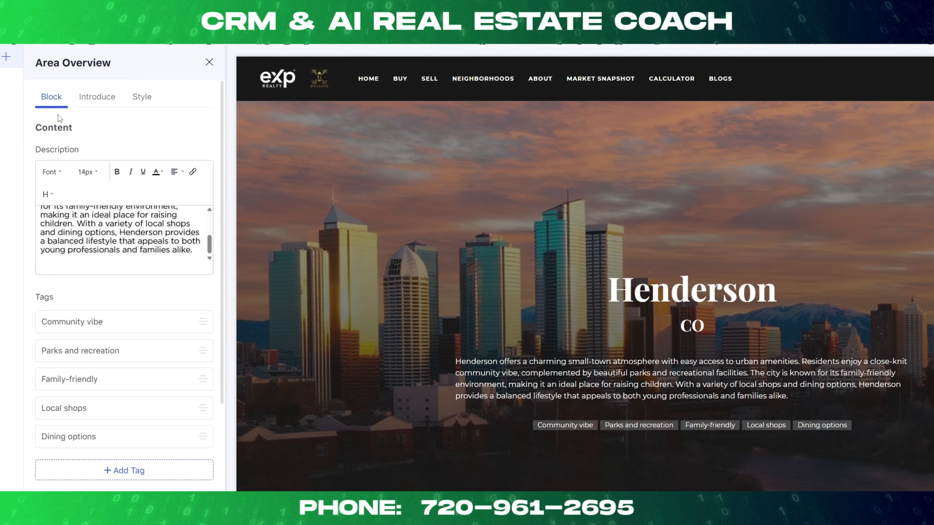
{"action": "scroll", "coordinate": [99, 232], "scroll_direction": "up", "scroll_amount": 5}
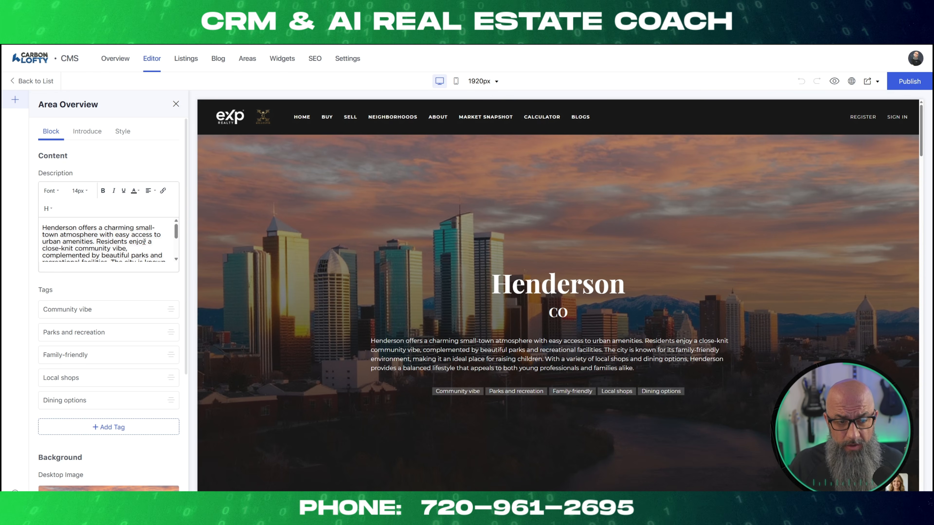
{"action": "scroll", "coordinate": [121, 232], "scroll_direction": "down", "scroll_amount": 5}
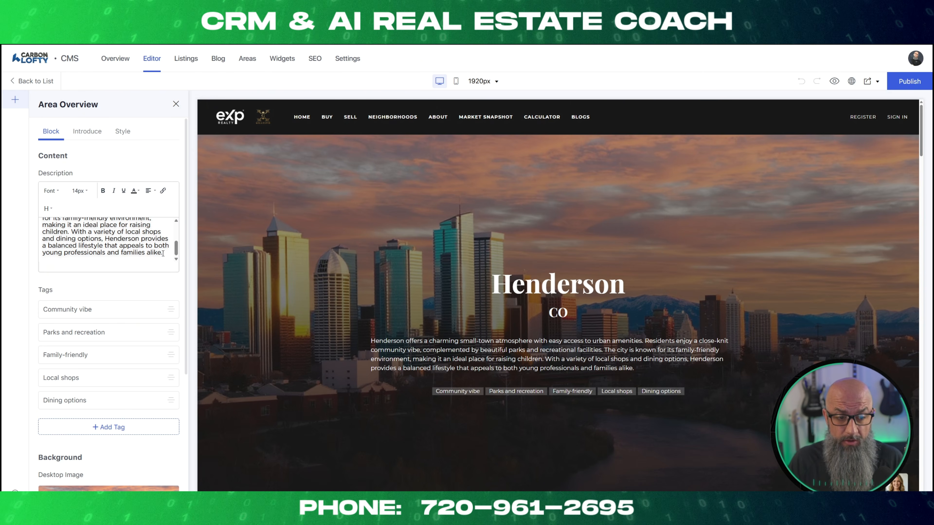
{"action": "scroll", "coordinate": [160, 308], "scroll_direction": "down", "scroll_amount": 5}
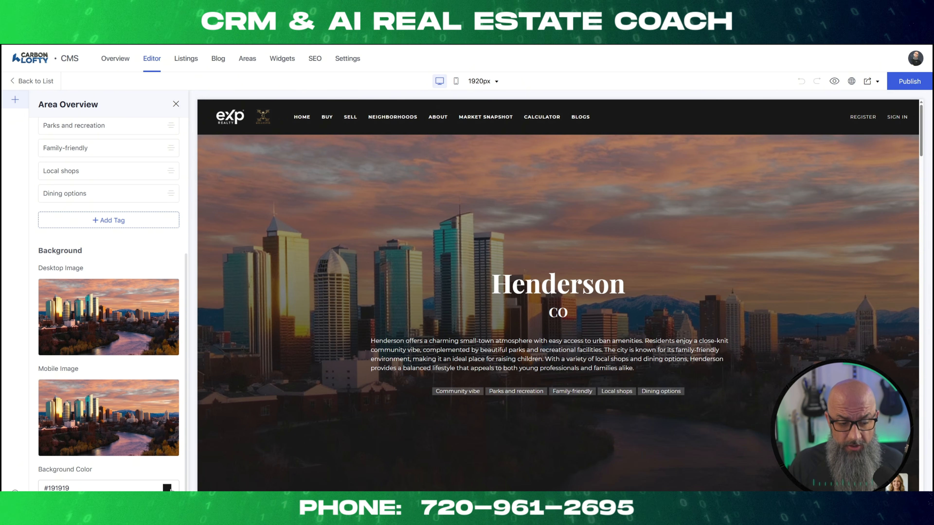
Set the Area Overview background color to rgba(0, 0, 0, 0.62).
{"action": "left_click", "coordinate": [167, 488]}
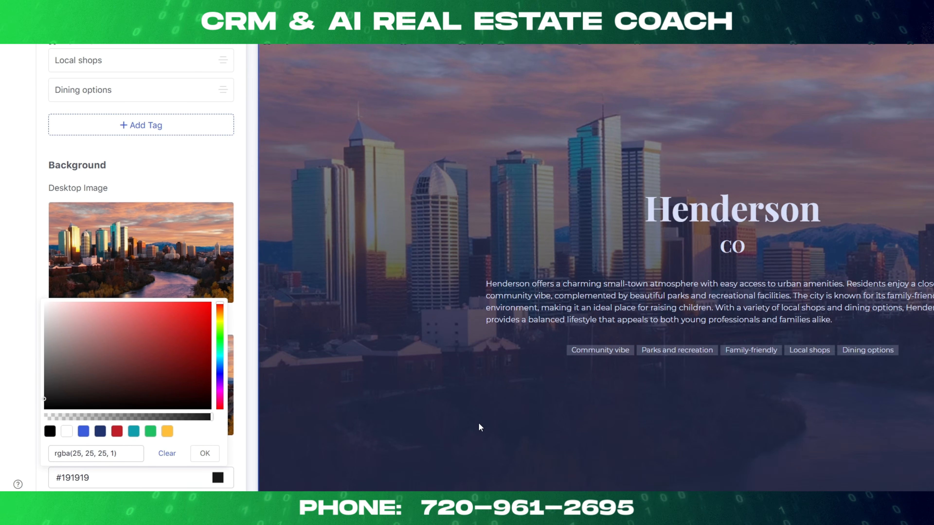
{"action": "scroll", "coordinate": [378, 367], "scroll_direction": "down", "scroll_amount": 4}
{"action": "left_click", "coordinate": [116, 419]}
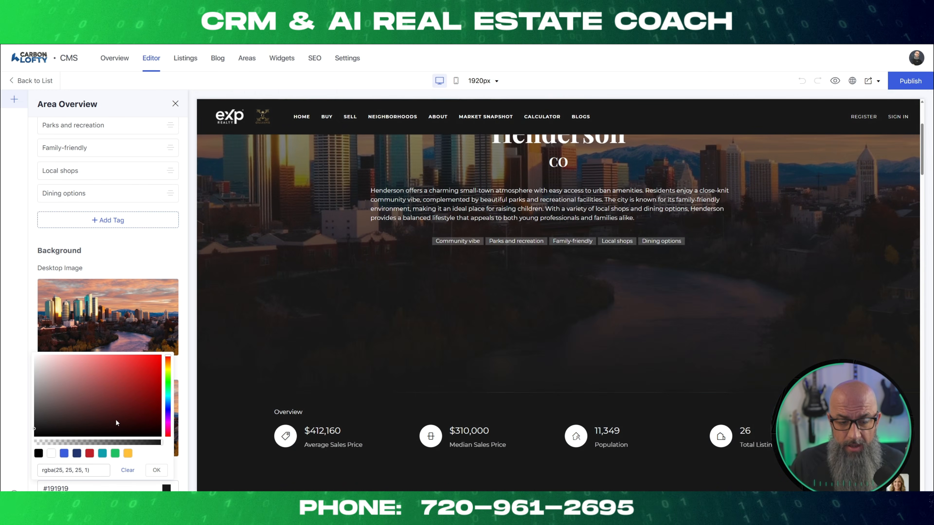
{"action": "left_click", "coordinate": [137, 383]}
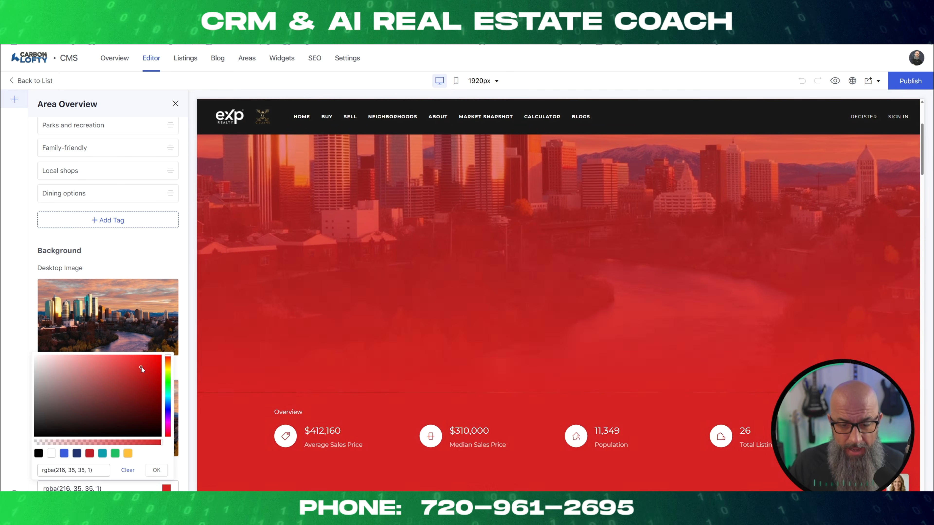
{"action": "mouse_move", "coordinate": [147, 355]}
{"action": "left_mouse_down"}
{"action": "mouse_move", "coordinate": [103, 369]}
{"action": "mouse_move", "coordinate": [160, 437]}
{"action": "mouse_move", "coordinate": [95, 443]}
{"action": "mouse_move", "coordinate": [113, 443]}
{"action": "left_mouse_up"}
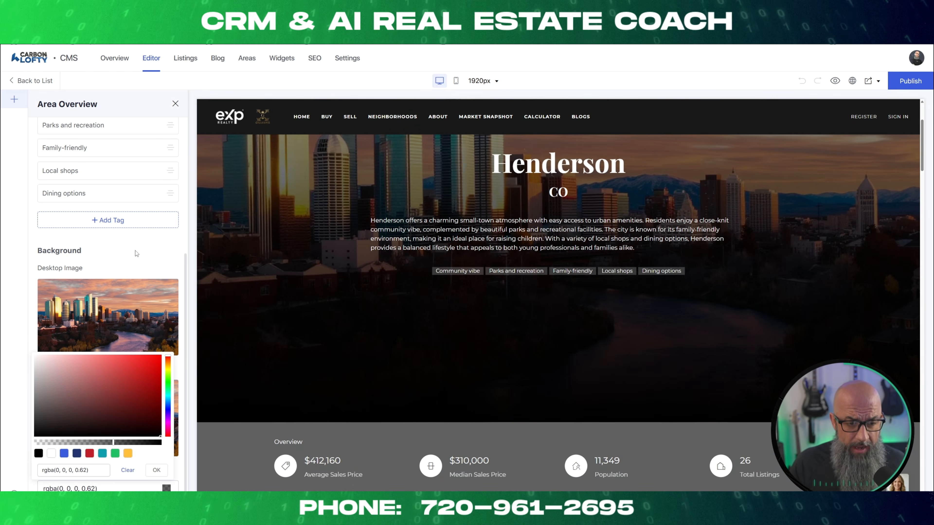
{"action": "left_click", "coordinate": [238, 283]}
Check the recolored Area Overview on the Henderson page, including its statistics and the featured listings below.
{"action": "scroll", "coordinate": [306, 328], "scroll_direction": "down", "scroll_amount": 6}
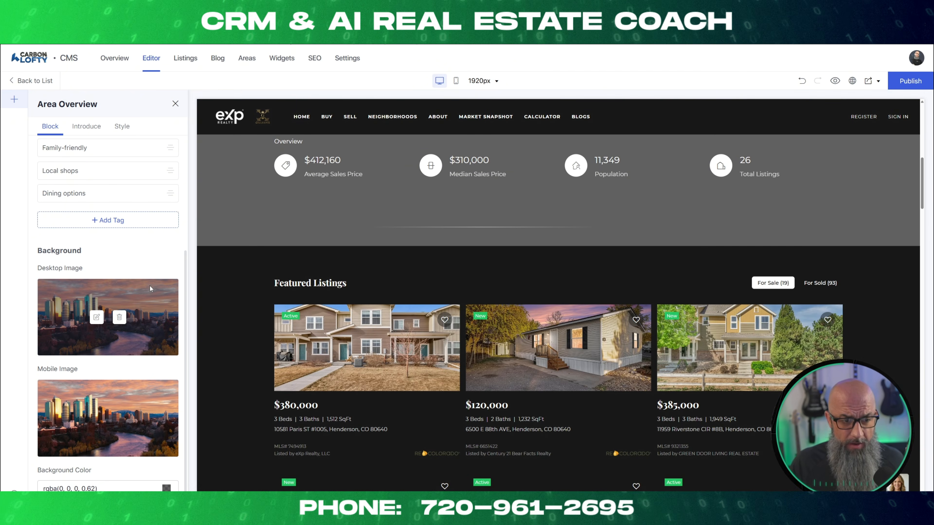
{"action": "scroll", "coordinate": [382, 292], "scroll_direction": "up", "scroll_amount": 5}
{"action": "scroll", "coordinate": [378, 312], "scroll_direction": "up", "scroll_amount": 5}
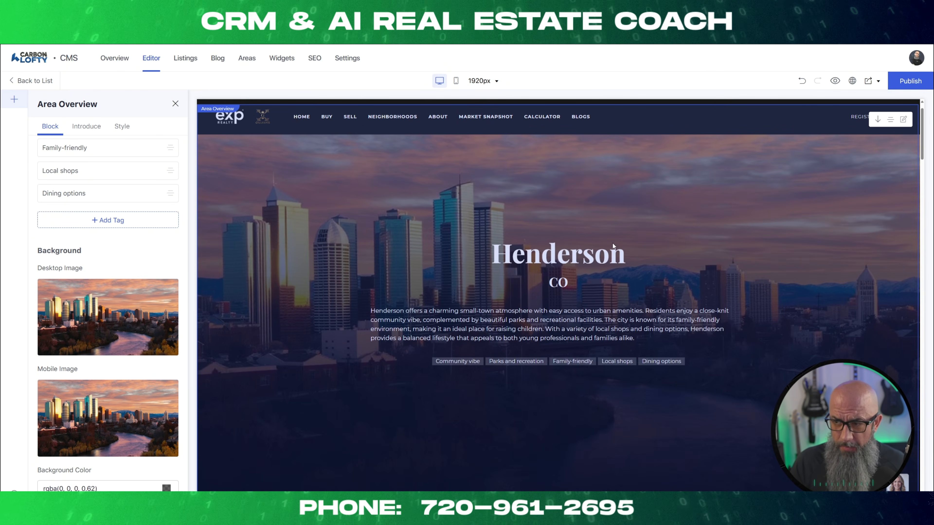
{"action": "scroll", "coordinate": [575, 233], "scroll_direction": "up", "scroll_amount": 1}
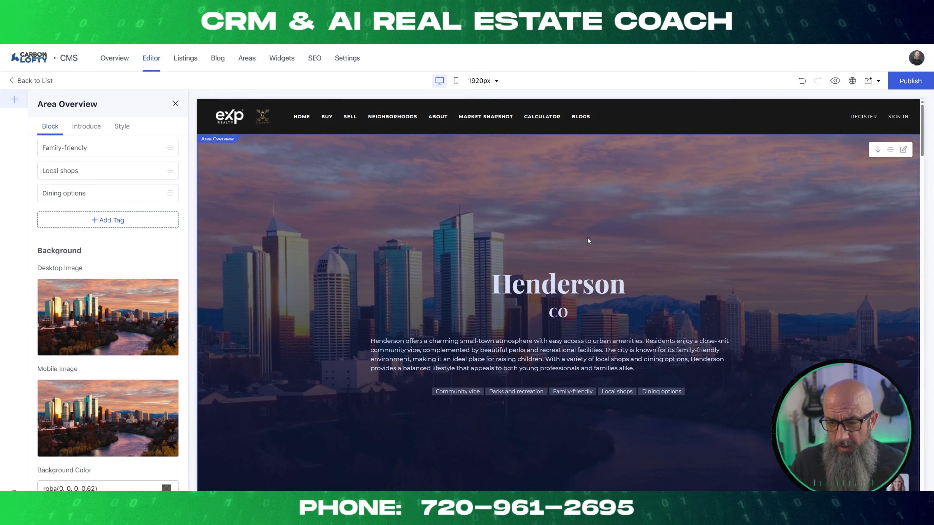
{"action": "scroll", "coordinate": [527, 318], "scroll_direction": "down", "scroll_amount": 6}
{"action": "scroll", "coordinate": [527, 322], "scroll_direction": "down", "scroll_amount": 4}
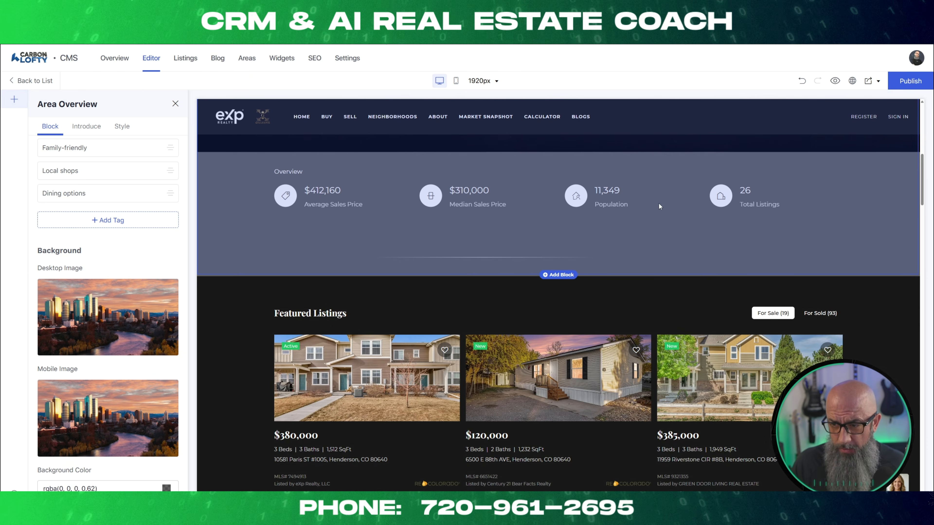
{"action": "scroll", "coordinate": [649, 246], "scroll_direction": "down", "scroll_amount": 3}
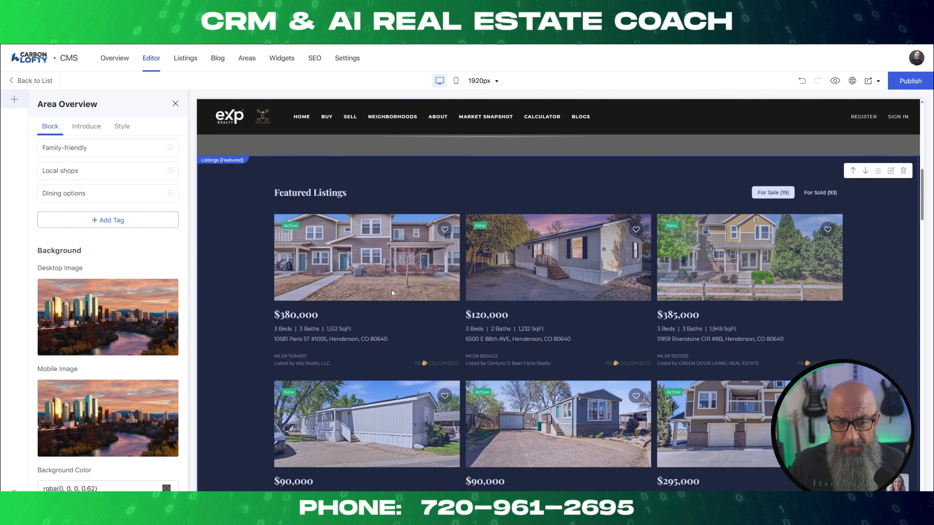
Examine the page's Amenities & Attractions map, Educational Environment, and Demographics blocks.
{"action": "scroll", "coordinate": [483, 262], "scroll_direction": "down", "scroll_amount": 10}
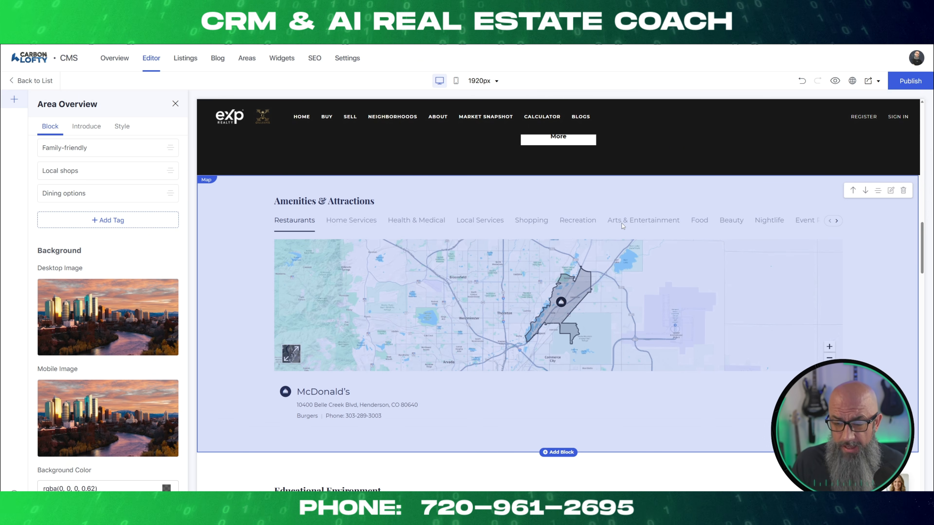
{"action": "scroll", "coordinate": [607, 245], "scroll_direction": "down", "scroll_amount": 4}
{"action": "scroll", "coordinate": [593, 254], "scroll_direction": "up", "scroll_amount": 5}
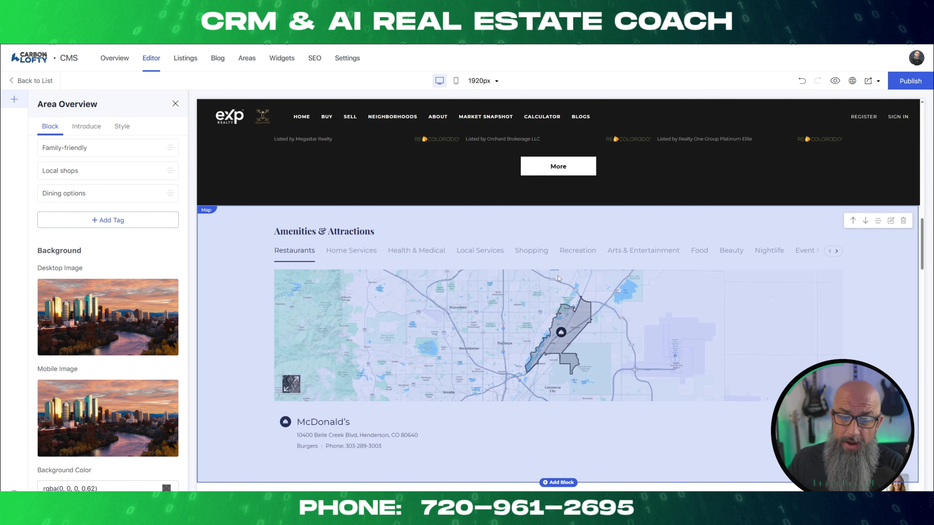
{"action": "scroll", "coordinate": [528, 274], "scroll_direction": "down", "scroll_amount": 5}
{"action": "scroll", "coordinate": [469, 286], "scroll_direction": "down", "scroll_amount": 3}
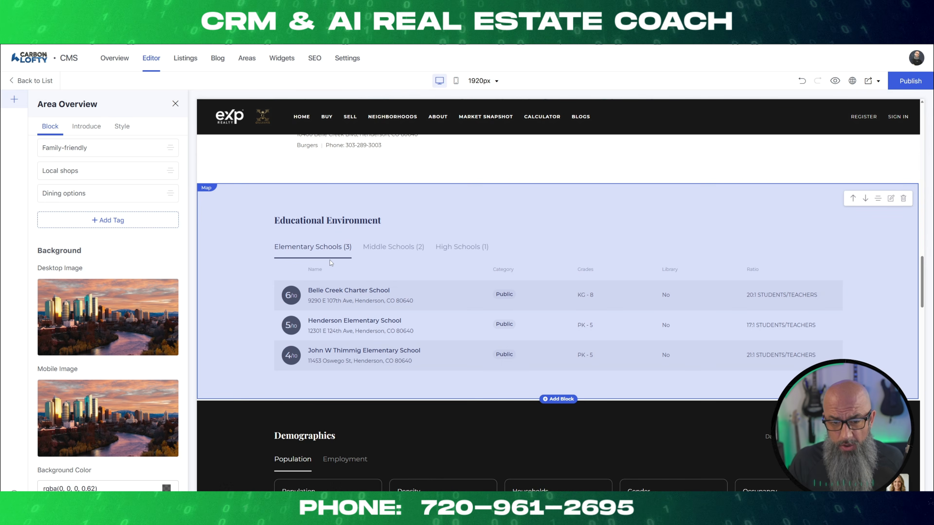
{"action": "scroll", "coordinate": [446, 257], "scroll_direction": "down", "scroll_amount": 6}
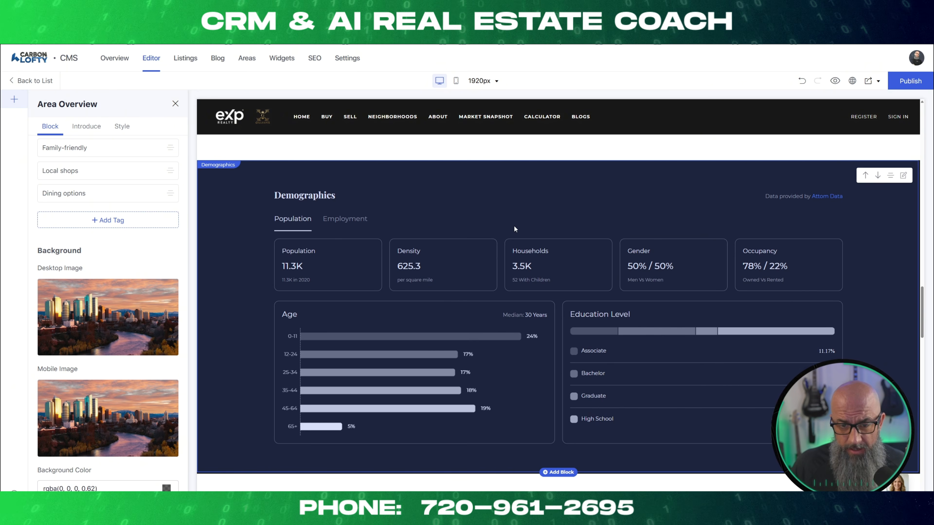
{"action": "scroll", "coordinate": [363, 218], "scroll_direction": "down", "scroll_amount": 3}
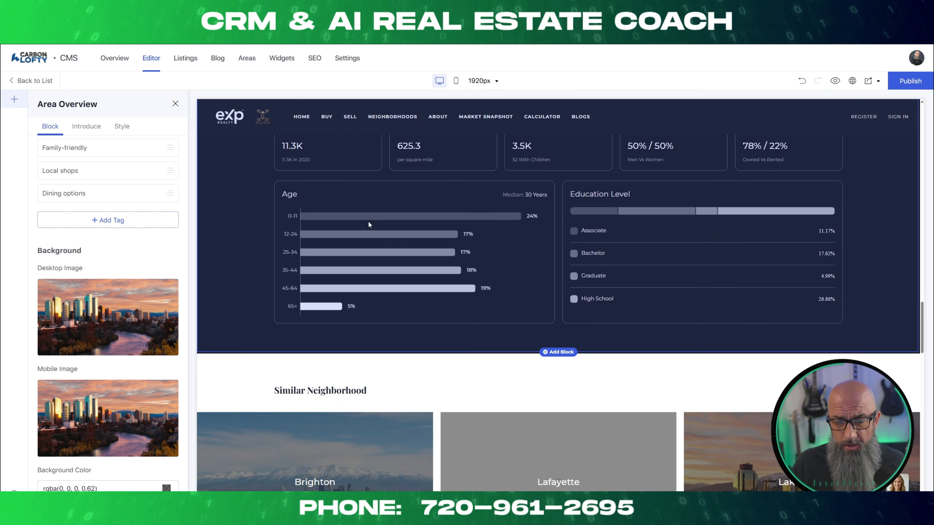
{"action": "scroll", "coordinate": [622, 208], "scroll_direction": "down", "scroll_amount": 4}
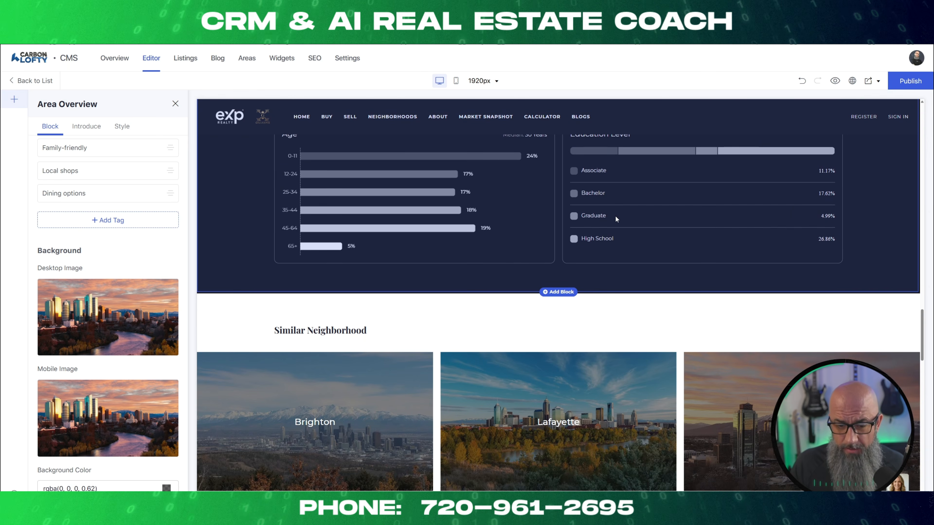
Examine the Similar Neighborhood, Work With Us, and Get In Touch blocks down to the page footer.
{"action": "scroll", "coordinate": [503, 254], "scroll_direction": "down", "scroll_amount": 2}
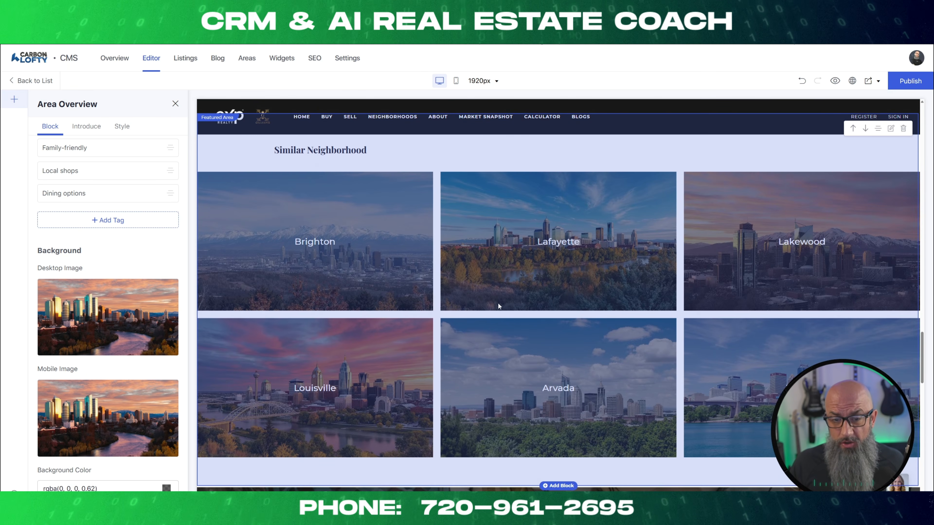
{"action": "scroll", "coordinate": [500, 305], "scroll_direction": "down", "scroll_amount": 8}
{"action": "scroll", "coordinate": [502, 304], "scroll_direction": "up", "scroll_amount": 5}
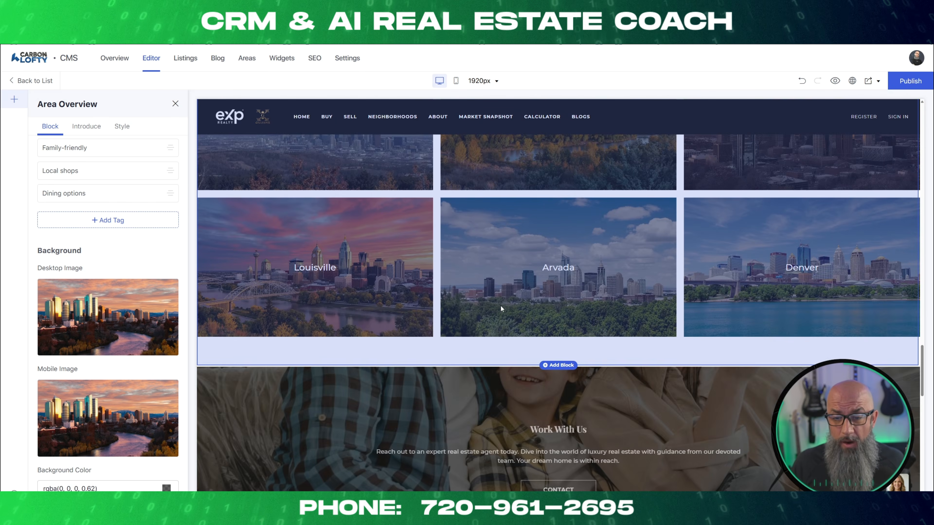
{"action": "scroll", "coordinate": [500, 305], "scroll_direction": "up", "scroll_amount": 4}
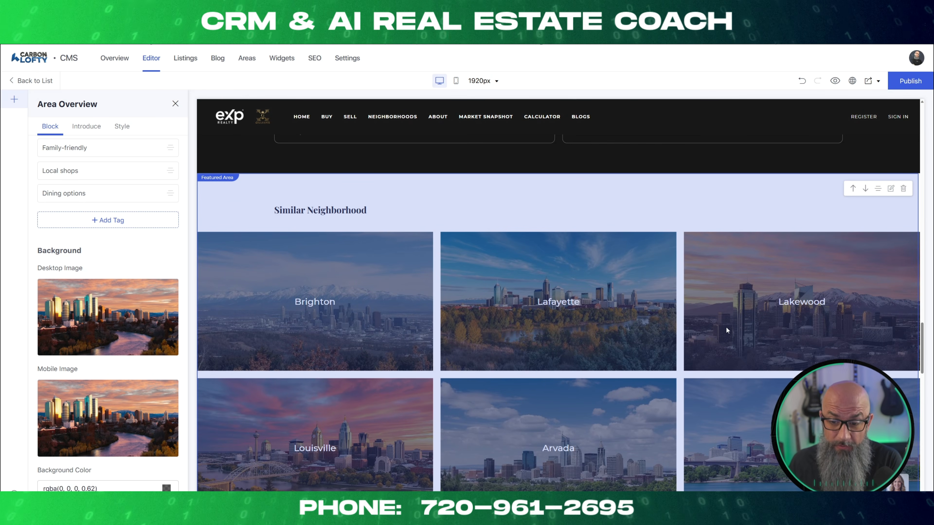
{"action": "scroll", "coordinate": [624, 339], "scroll_direction": "down", "scroll_amount": 7}
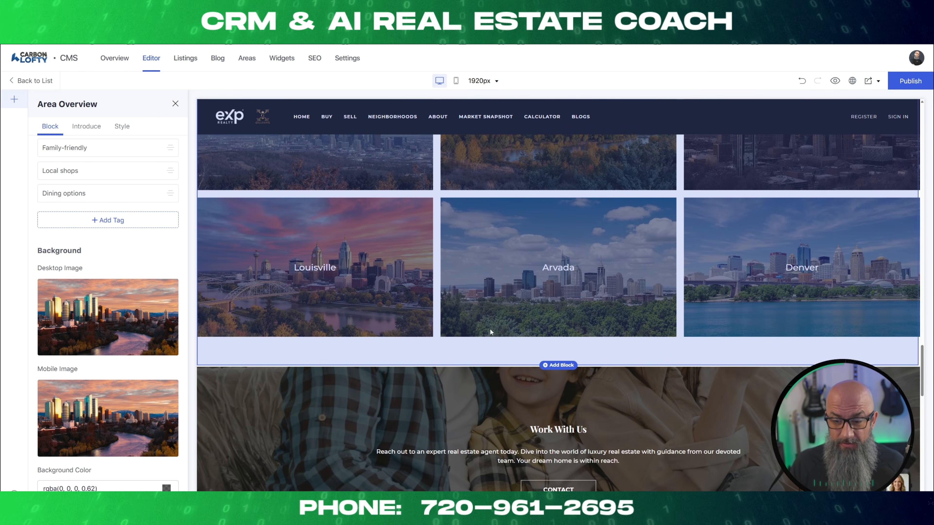
{"action": "scroll", "coordinate": [451, 334], "scroll_direction": "down", "scroll_amount": 1}
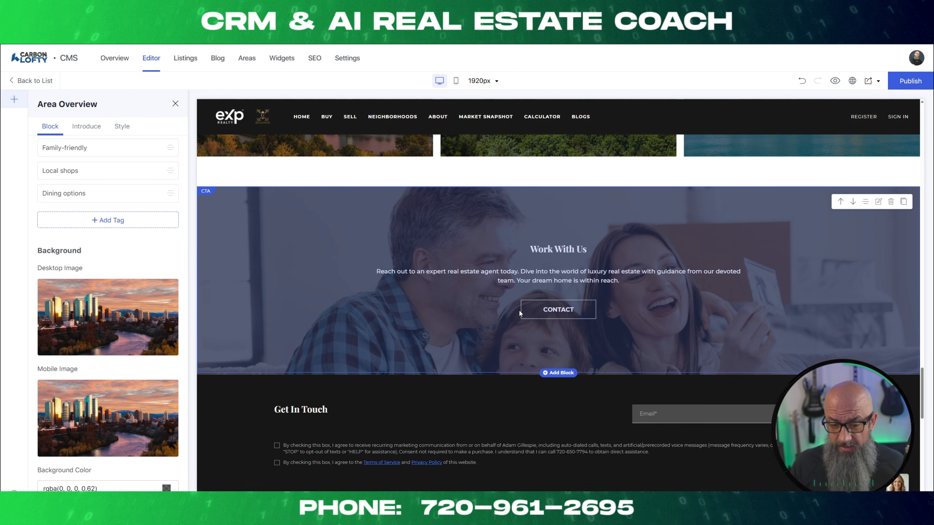
{"action": "scroll", "coordinate": [423, 365], "scroll_direction": "down", "scroll_amount": 7}
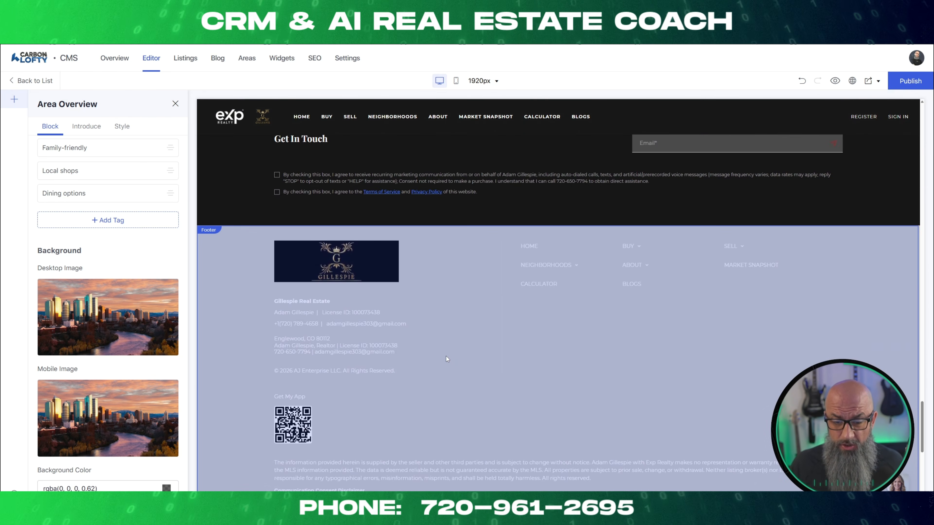
{"action": "scroll", "coordinate": [445, 356], "scroll_direction": "up", "scroll_amount": 15}
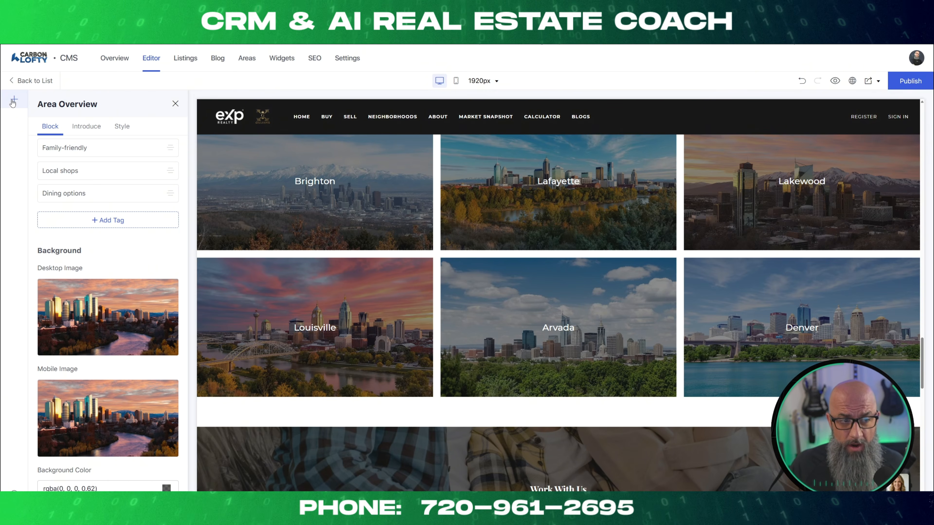
Open the library of page blocks and go back to the Educational Environment section.
{"action": "left_click", "coordinate": [13, 101]}
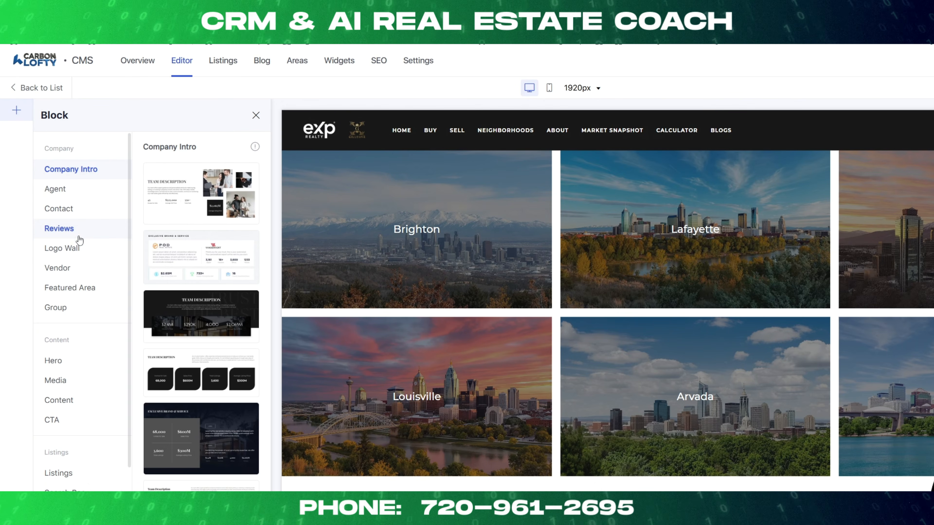
{"action": "scroll", "coordinate": [689, 293], "scroll_direction": "up", "scroll_amount": 10}
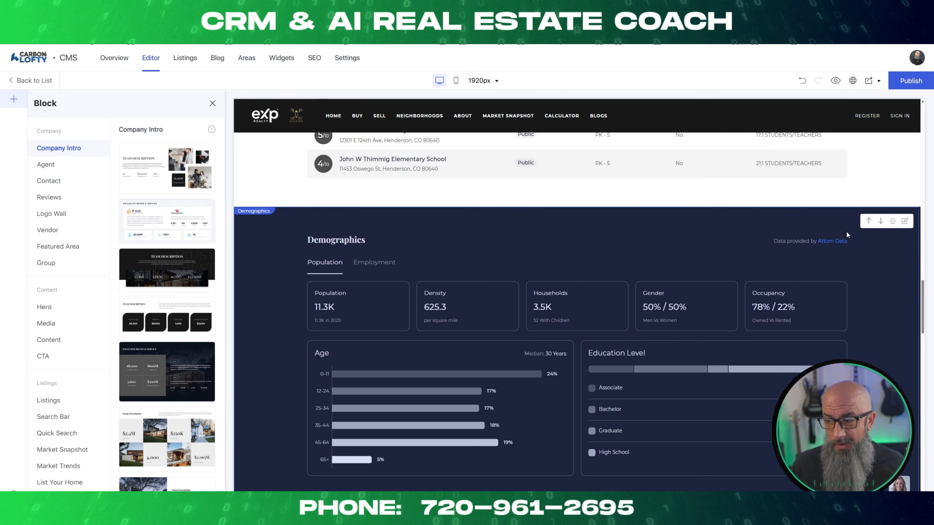
{"action": "scroll", "coordinate": [797, 210], "scroll_direction": "up", "scroll_amount": 5}
{"action": "scroll", "coordinate": [749, 257], "scroll_direction": "down", "scroll_amount": 3}
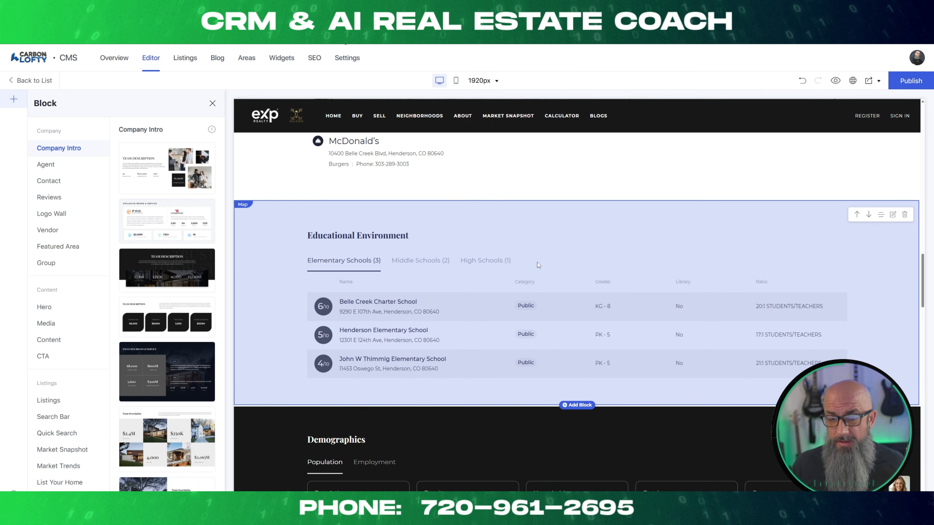